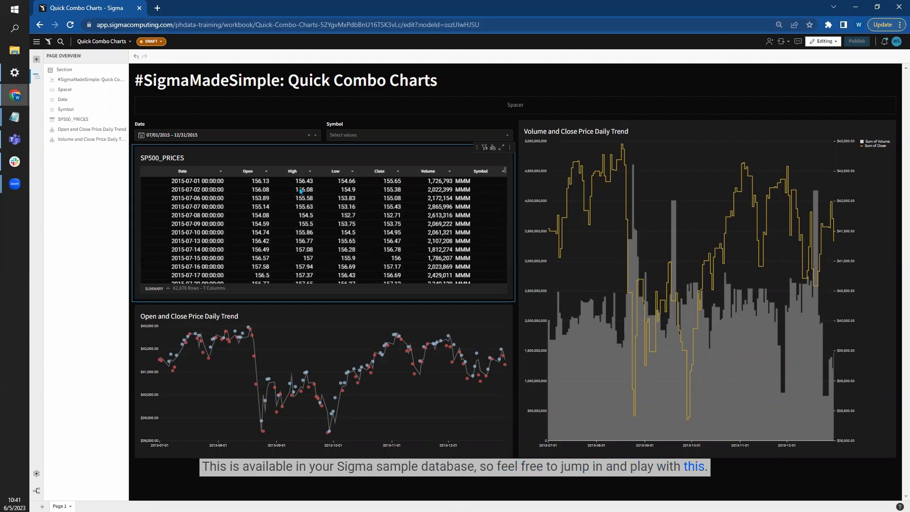
Add a child visualization from SP500_PRICES and place it top-right, above the Volume and Close chart.
{"action": "left_click", "coordinate": [36, 59]}
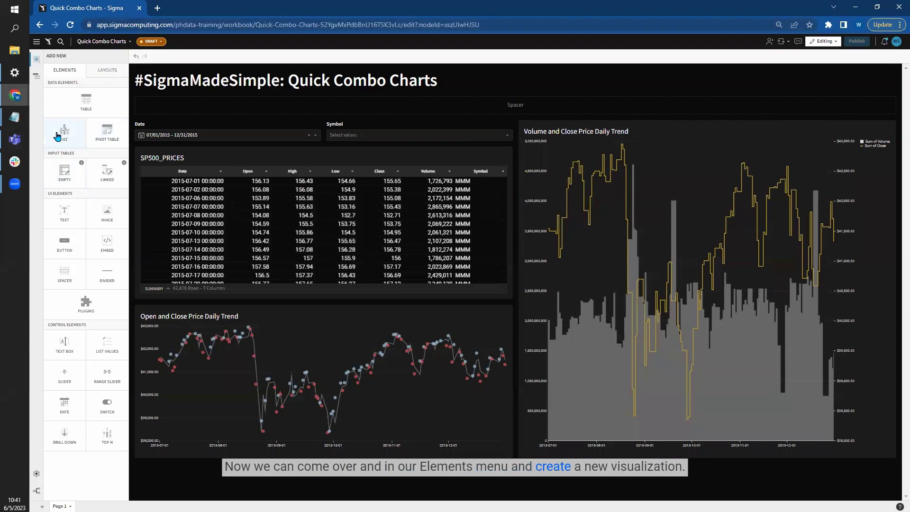
{"action": "left_click", "coordinate": [302, 158]}
{"action": "left_click", "coordinate": [494, 147]}
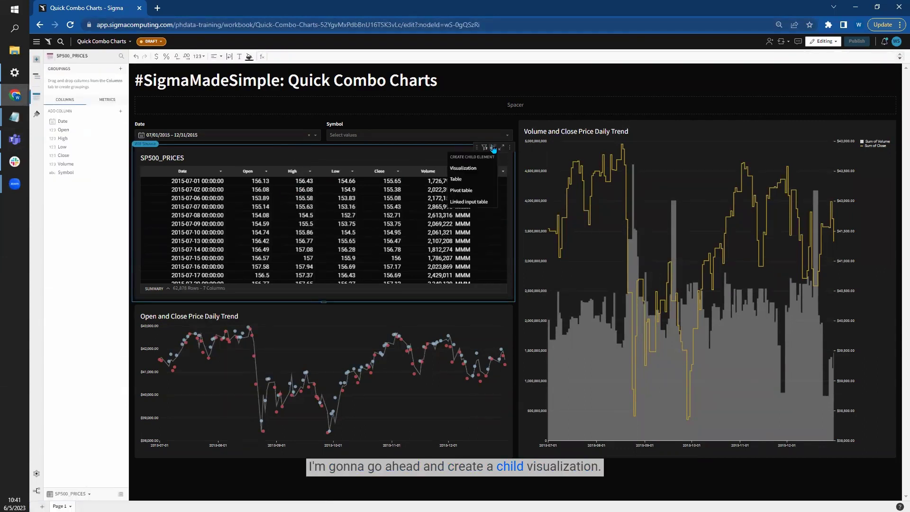
{"action": "left_click", "coordinate": [469, 172]}
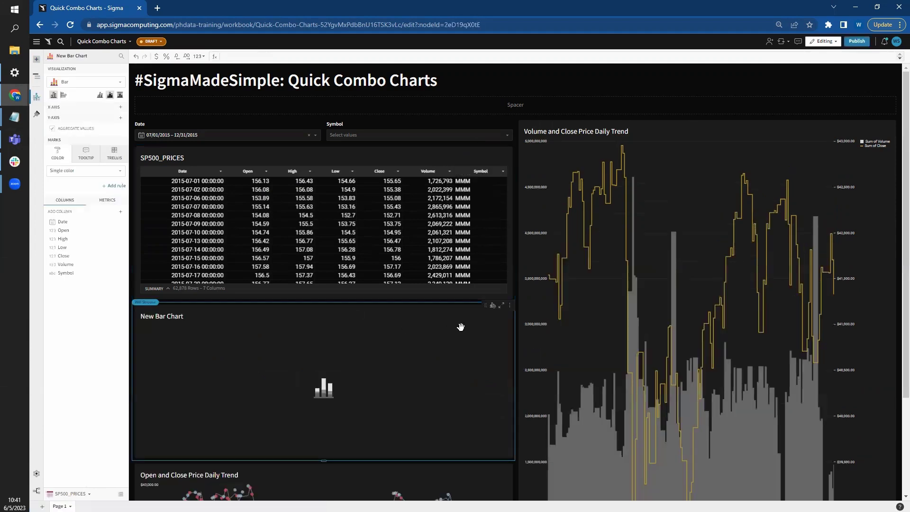
{"action": "left_click_drag", "start_coordinate": [639, 174], "coordinate": [637, 173]}
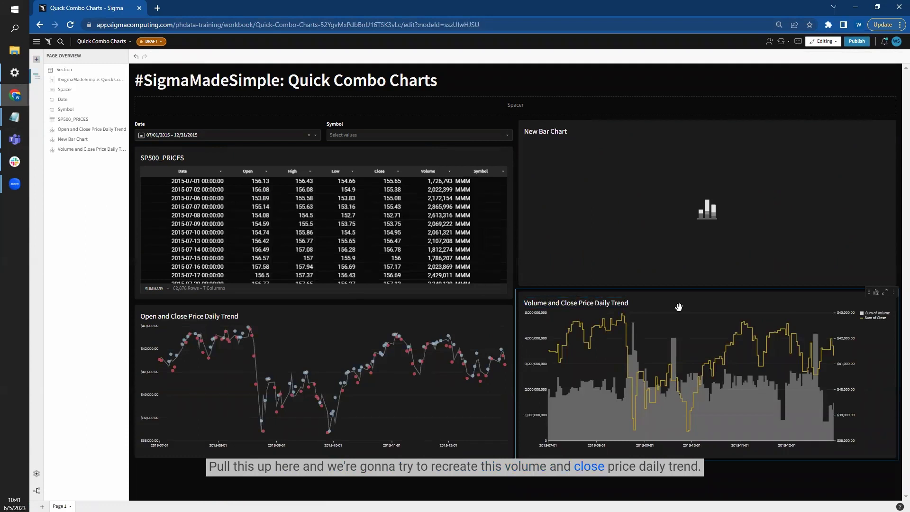
{"action": "left_click", "coordinate": [630, 167]}
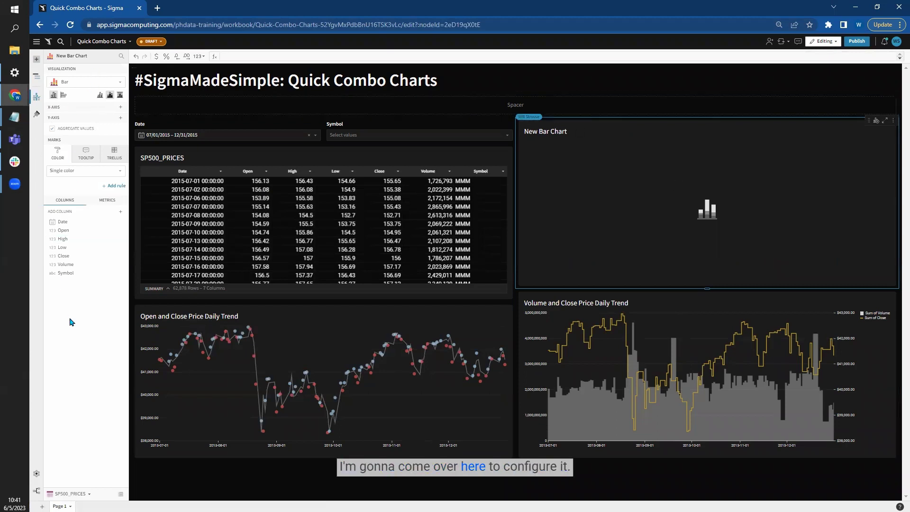
Make the chart a Combo type with Date on the X-Axis and Volume and Close on the Y-Axis.
{"action": "left_click_drag", "start_coordinate": [72, 222], "coordinate": [75, 106]}
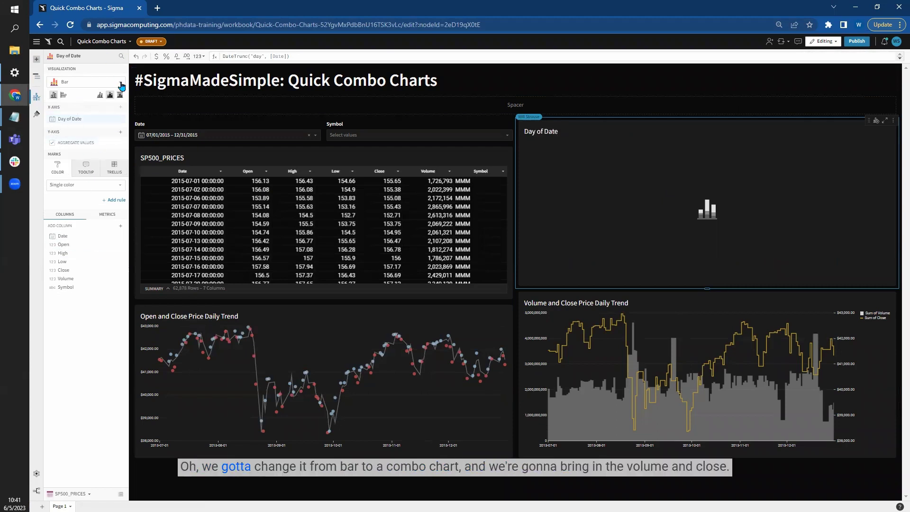
{"action": "left_click", "coordinate": [122, 85]}
{"action": "left_click", "coordinate": [81, 164]}
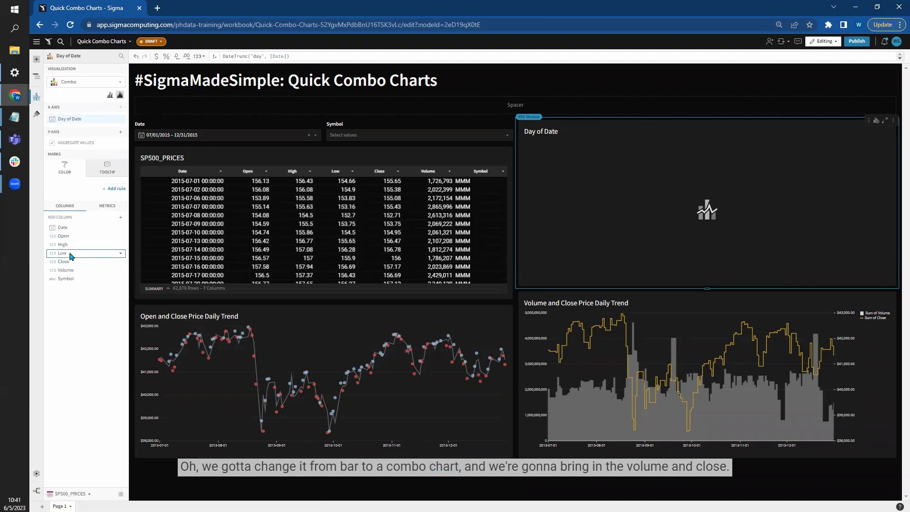
{"action": "left_click_drag", "start_coordinate": [69, 270], "coordinate": [87, 143]}
{"action": "left_click_drag", "start_coordinate": [71, 290], "coordinate": [86, 151]}
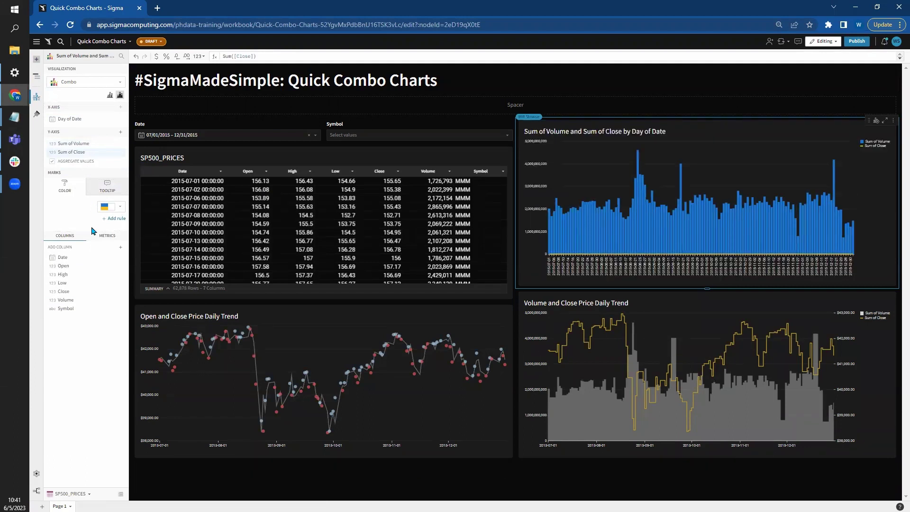
Put Sum of Close on its own right-hand axis.
{"action": "left_click", "coordinate": [741, 141]}
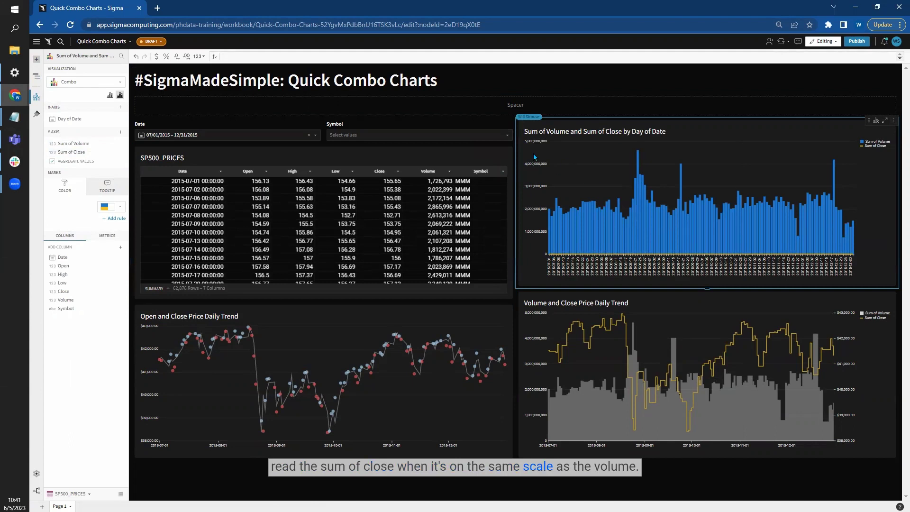
{"action": "left_click", "coordinate": [91, 153]}
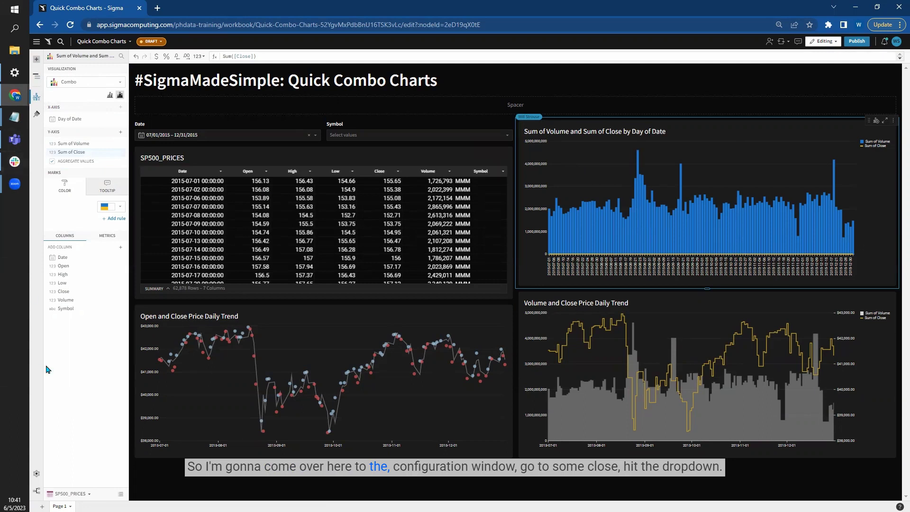
{"action": "left_click", "coordinate": [121, 152]}
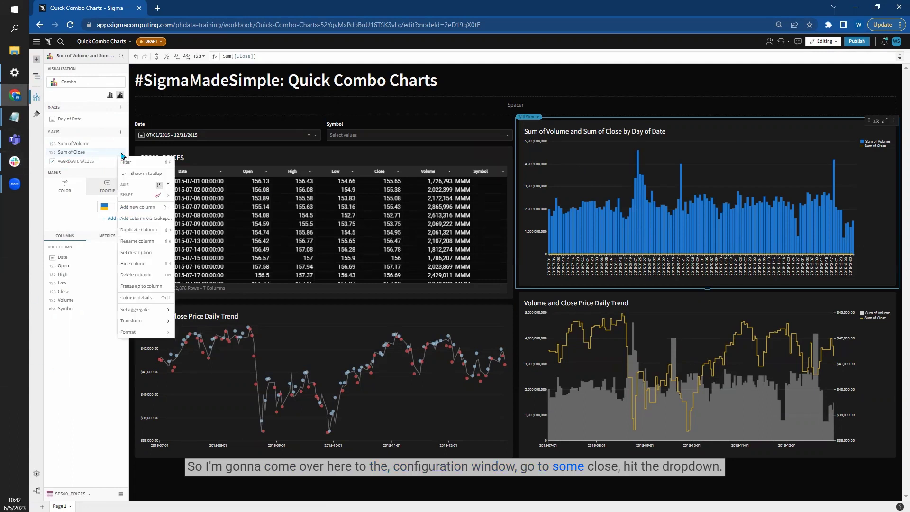
{"action": "left_click", "coordinate": [168, 185]}
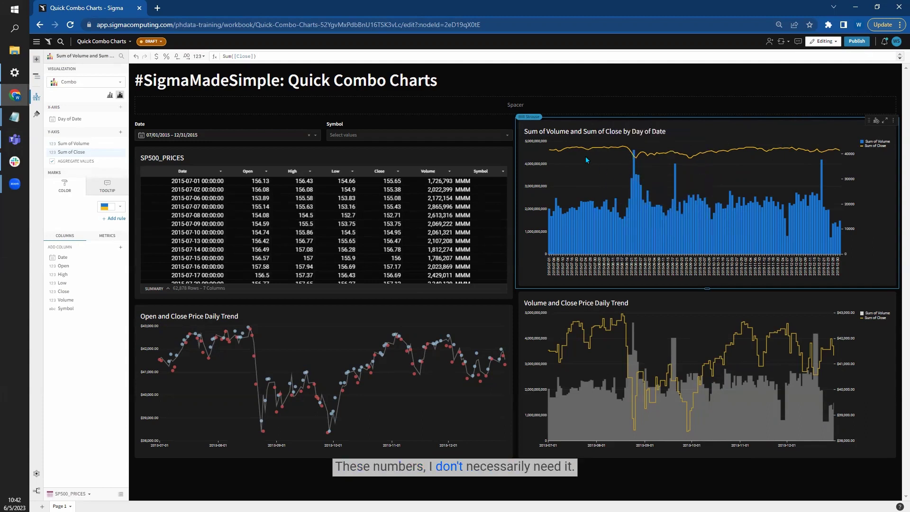
Uncheck Always show zero for Y-Axis 2 so the close line spans about 38,000–43,000.
{"action": "left_click", "coordinate": [37, 113]}
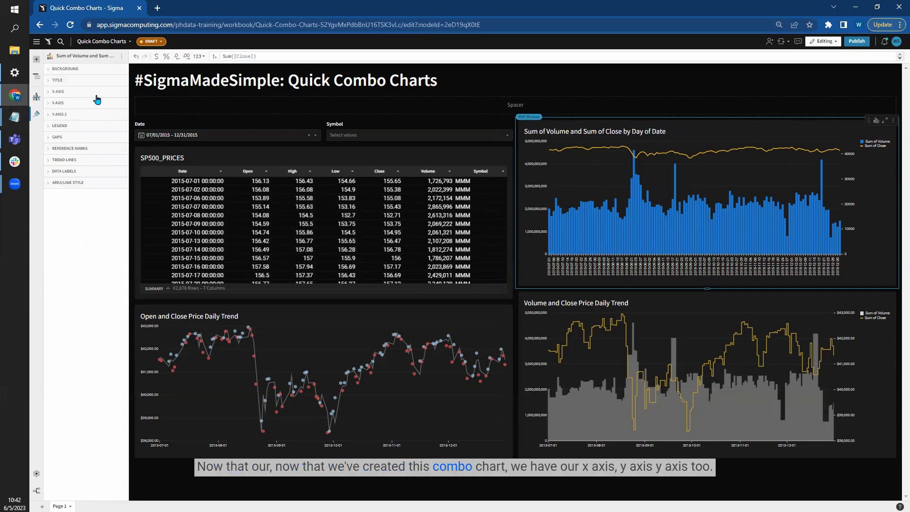
{"action": "left_click", "coordinate": [62, 114]}
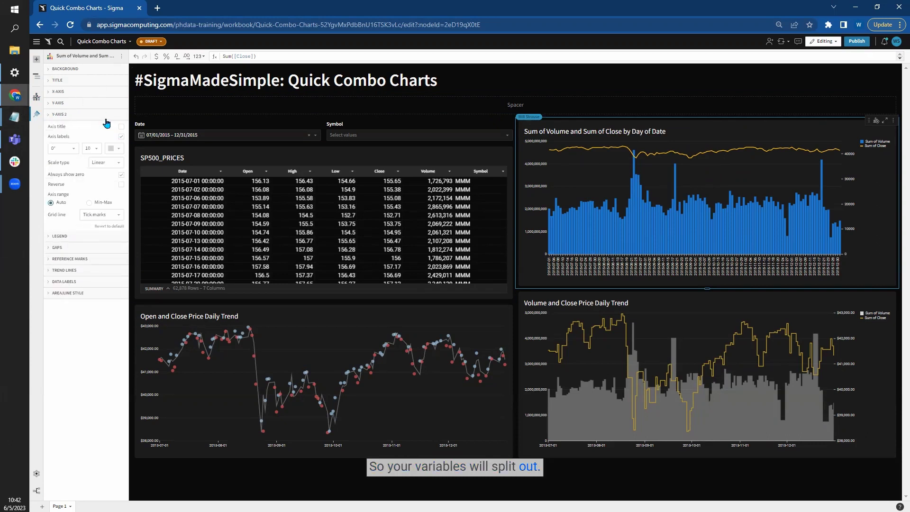
{"action": "left_click", "coordinate": [121, 175]}
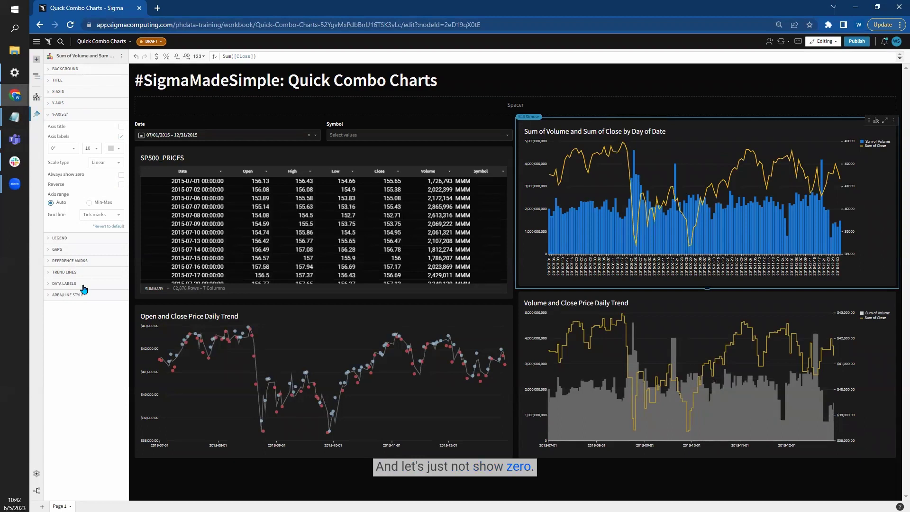
{"action": "left_click", "coordinate": [694, 151]}
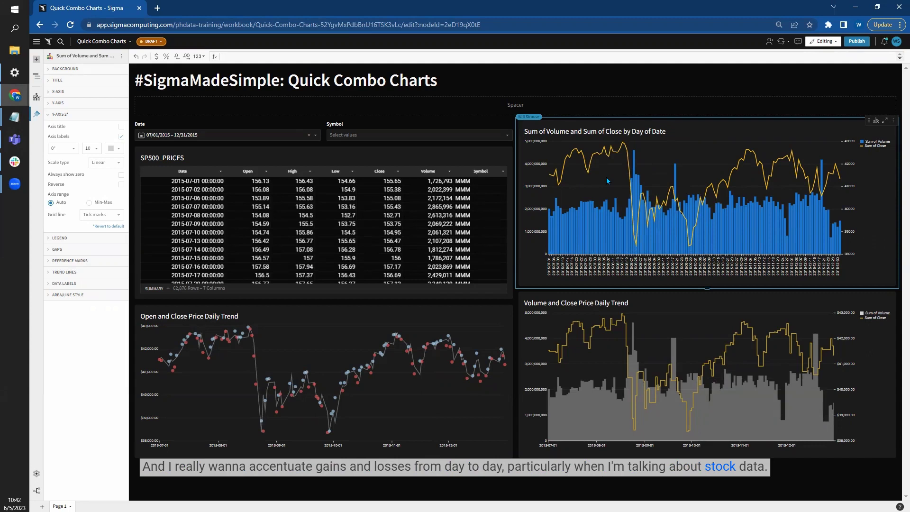
Change the Sum of Volume shape from bars to Area.
{"action": "left_click", "coordinate": [37, 97]}
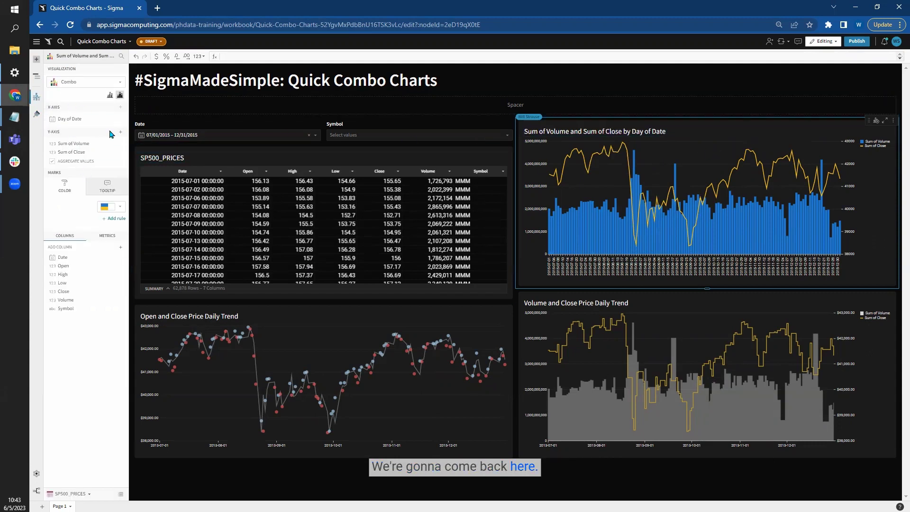
{"action": "left_click", "coordinate": [117, 143]}
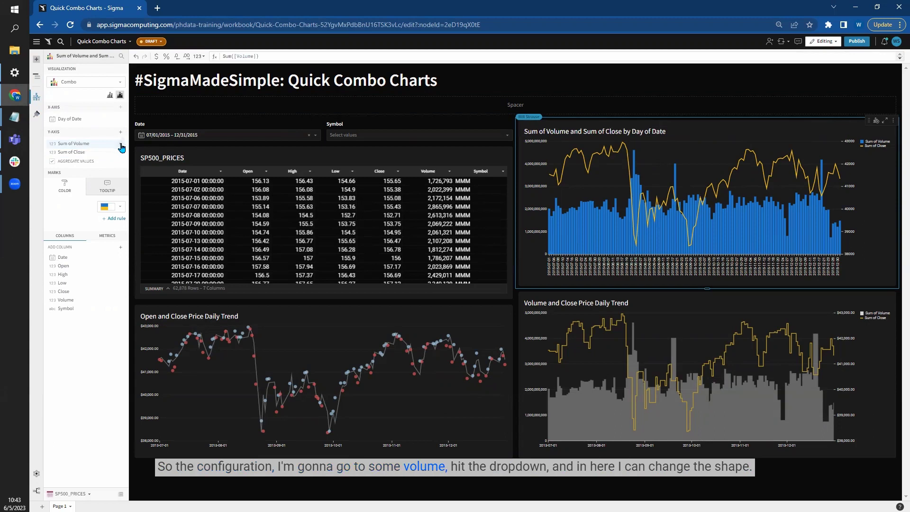
{"action": "left_click", "coordinate": [119, 144]}
{"action": "mouse_move", "coordinate": [137, 189]}
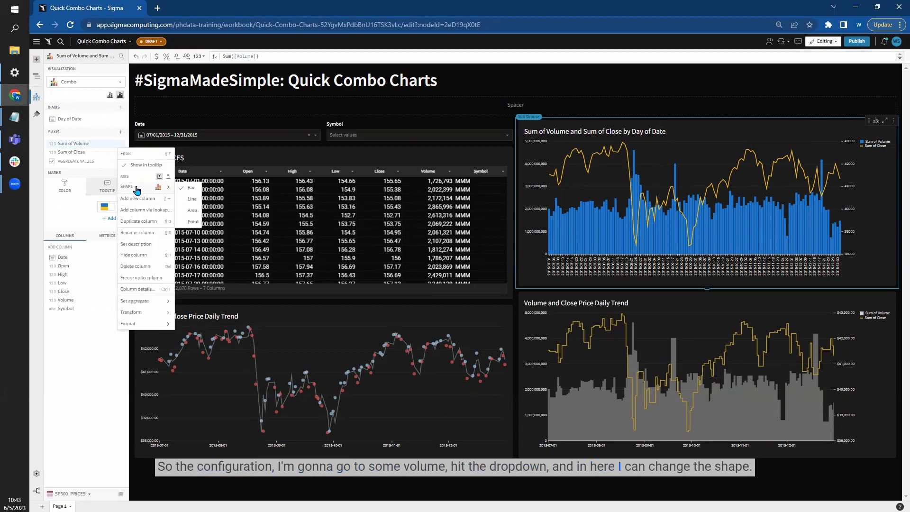
{"action": "left_click", "coordinate": [192, 210]}
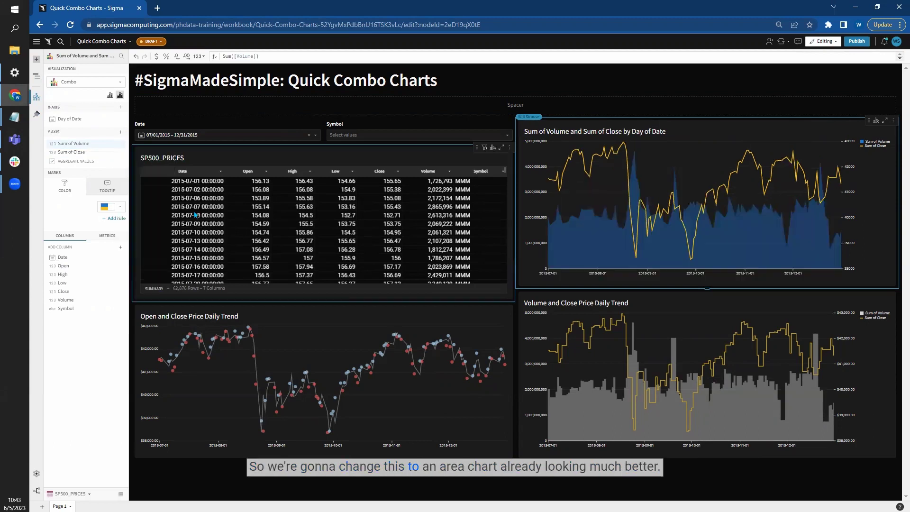
{"action": "left_click", "coordinate": [661, 187]}
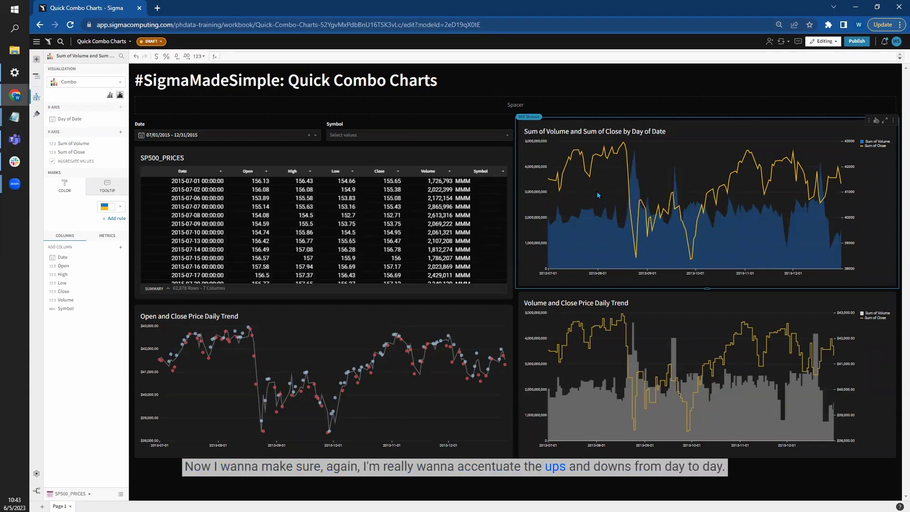
Set the Area/Line Style interpolation to Step (After), then select the Open and Close Price Daily Trend chart.
{"action": "left_click", "coordinate": [36, 114]}
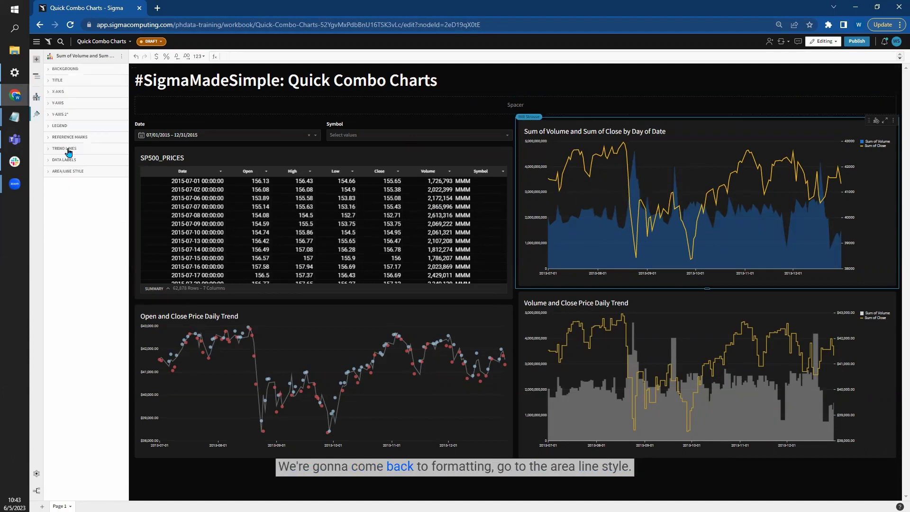
{"action": "left_click", "coordinate": [66, 174]}
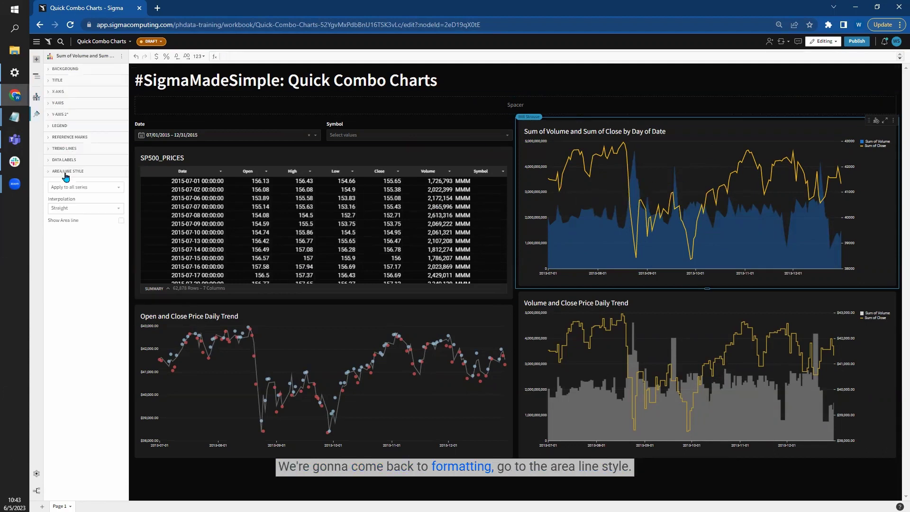
{"action": "left_click", "coordinate": [76, 208]}
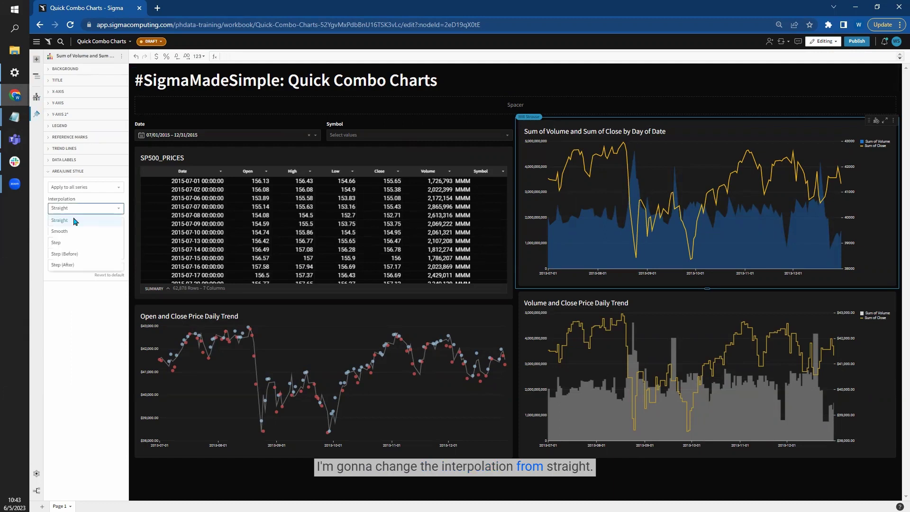
{"action": "left_click", "coordinate": [64, 265]}
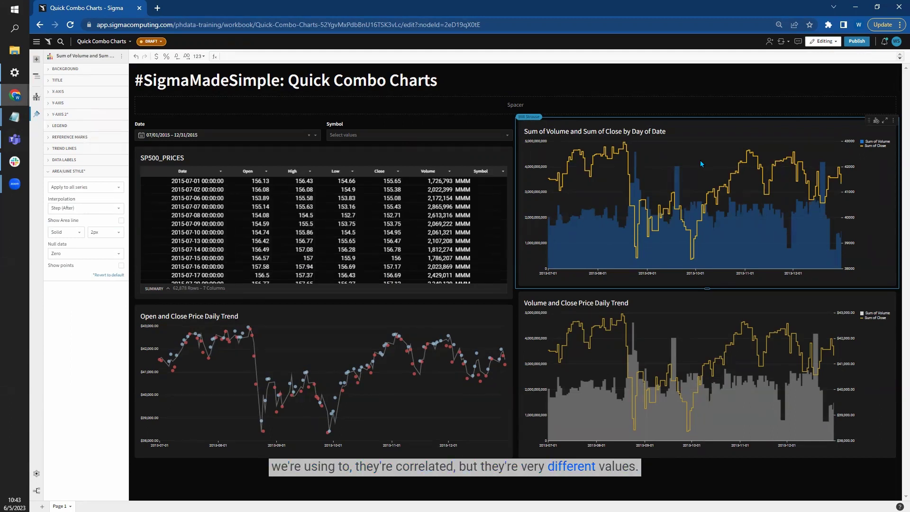
{"action": "left_click", "coordinate": [318, 316]}
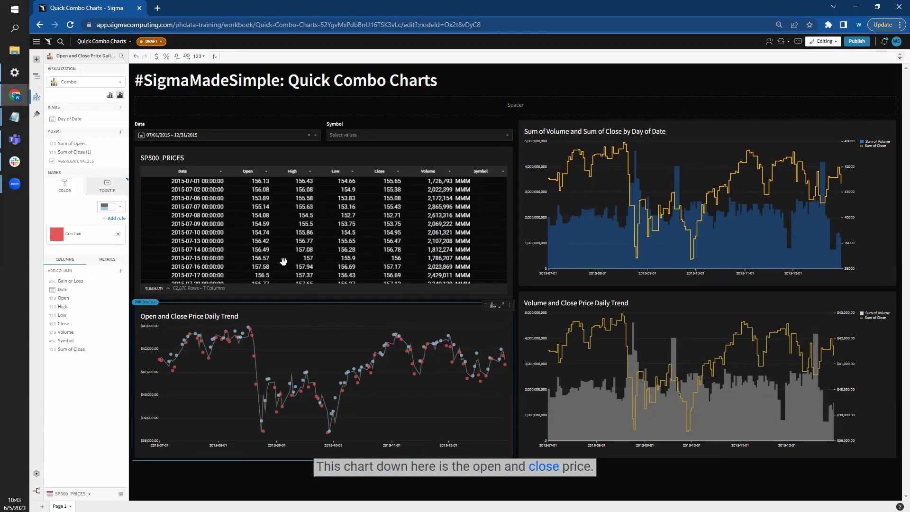
{"action": "left_click", "coordinate": [76, 143]}
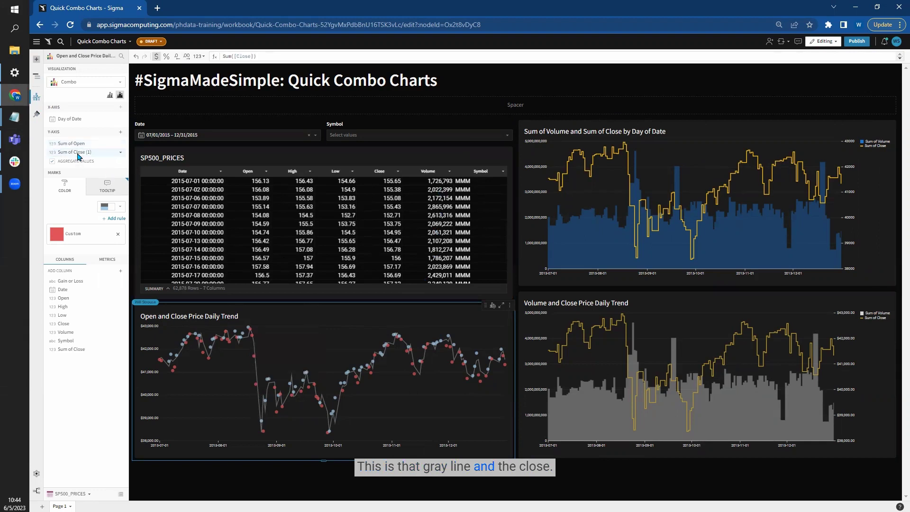
{"action": "left_click", "coordinate": [93, 281]}
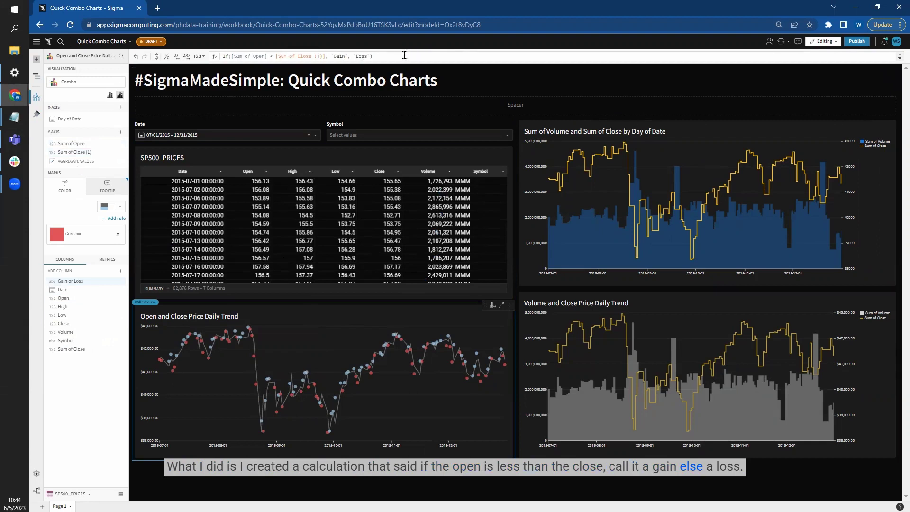
{"action": "left_click", "coordinate": [88, 234]}
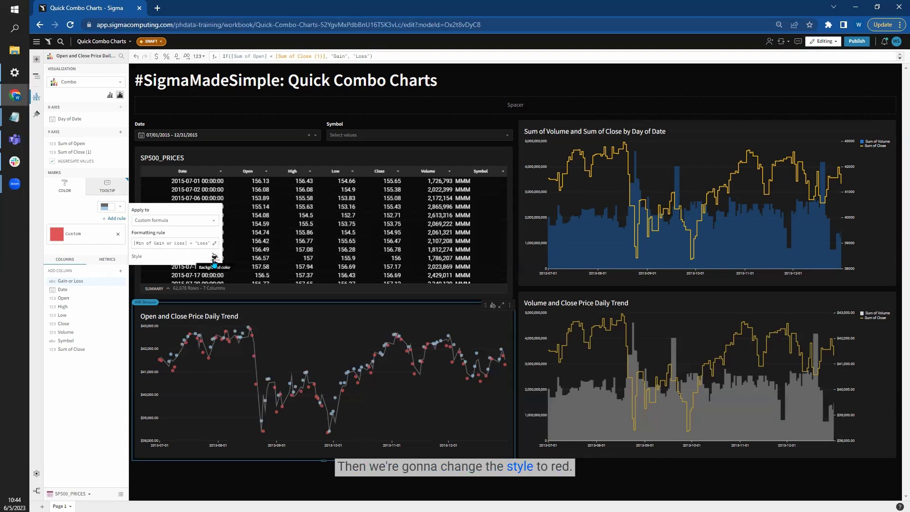
{"action": "left_click", "coordinate": [94, 210]}
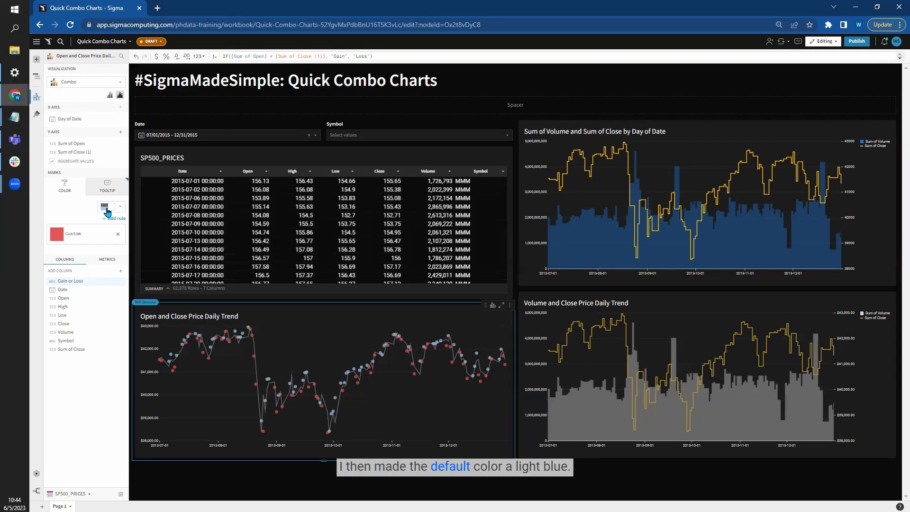
{"action": "left_click", "coordinate": [298, 336]}
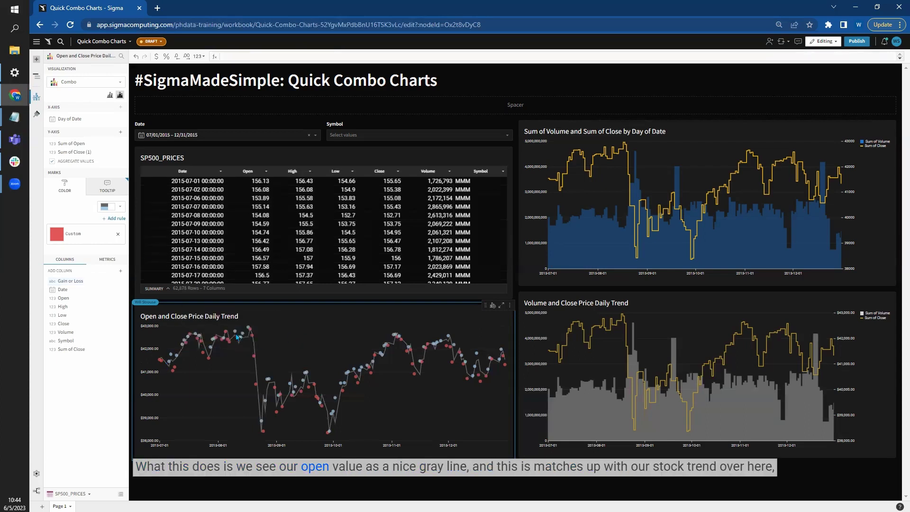